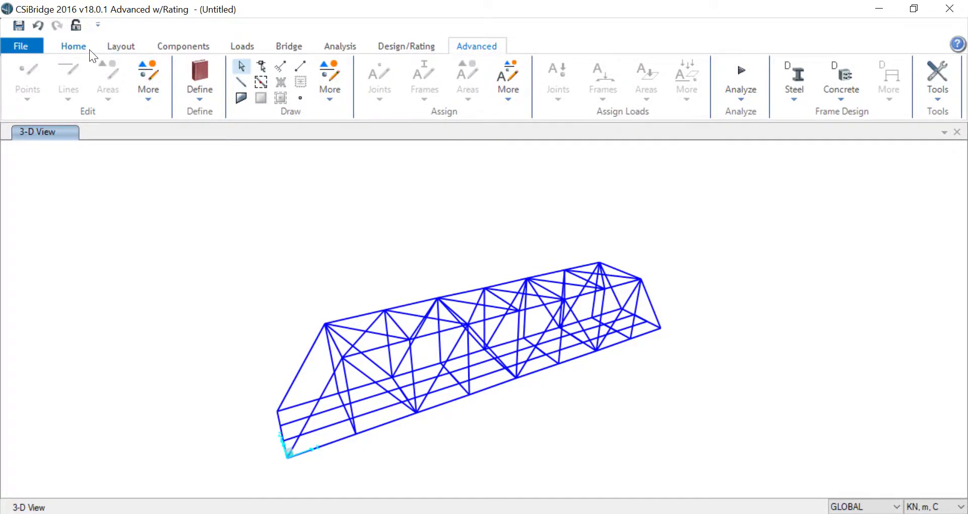
- Inspect the truss in Y-Z, X-Y and rotated 3-D views, ending on the X-Y plane at Z=0
click(91, 49)
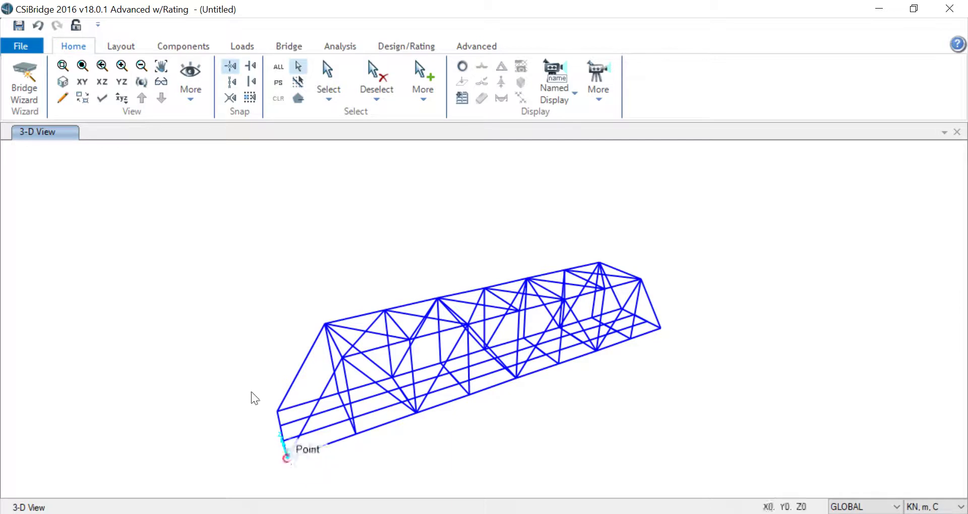
click(122, 83)
click(88, 84)
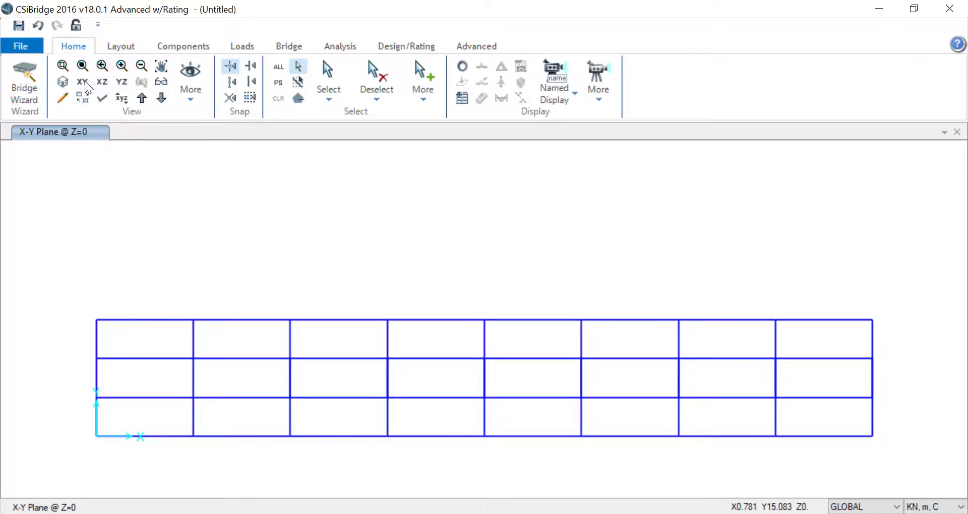
click(64, 82)
click(142, 82)
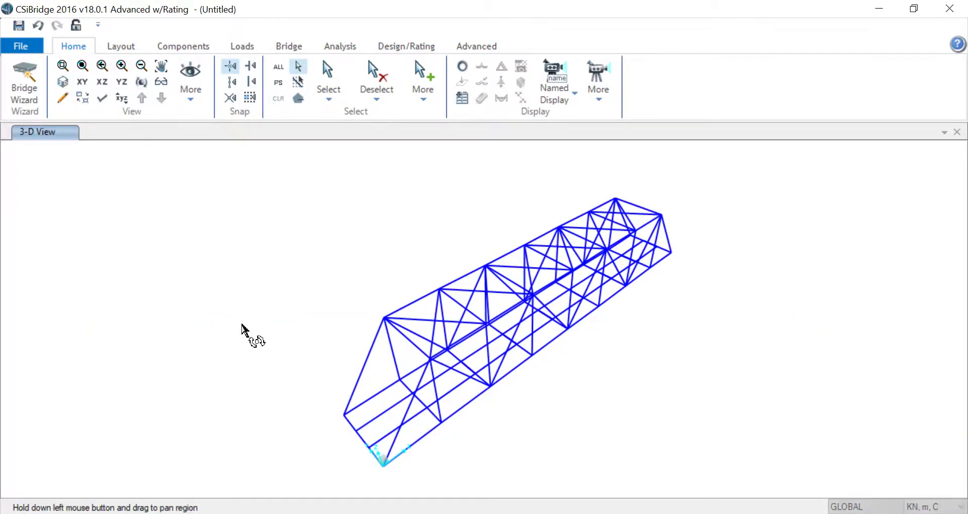
drag(242, 331, 342, 203)
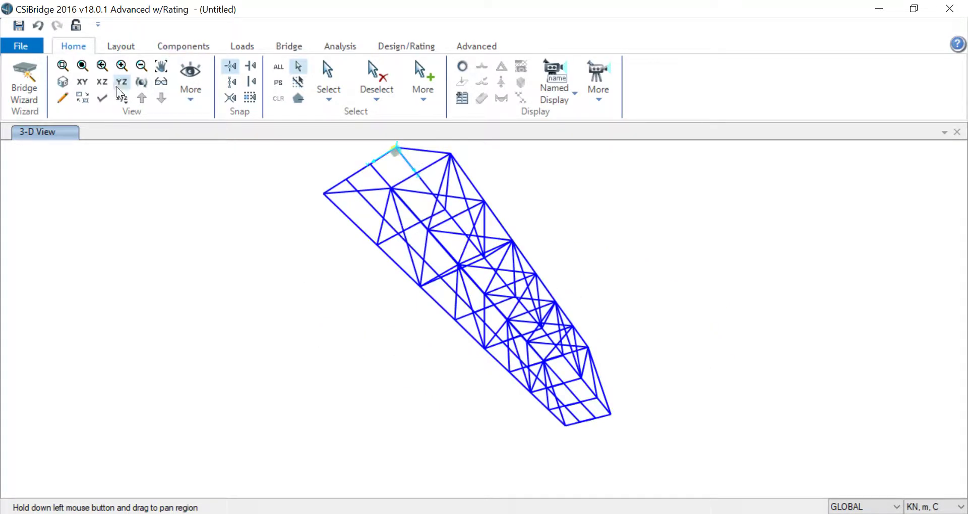
click(83, 81)
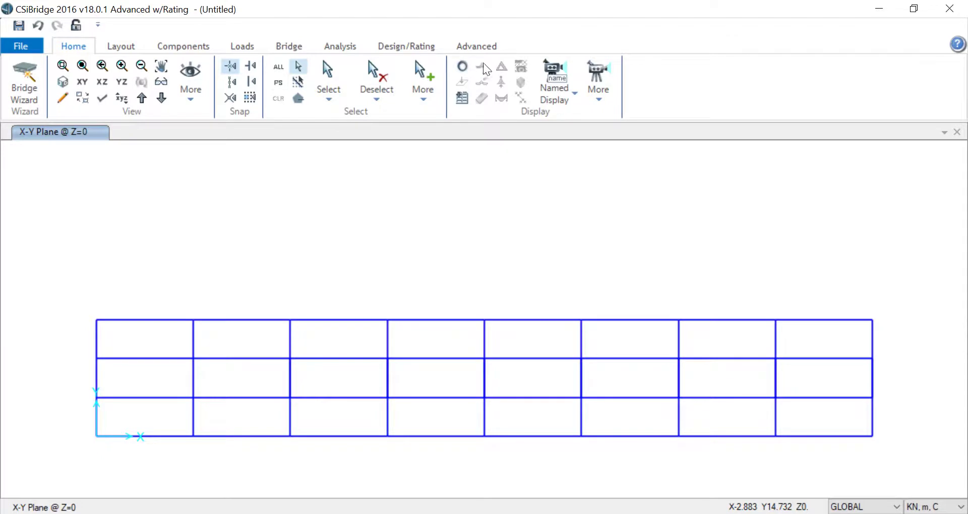
- Draw diagonal frame members across the first and second deck bays
click(477, 46)
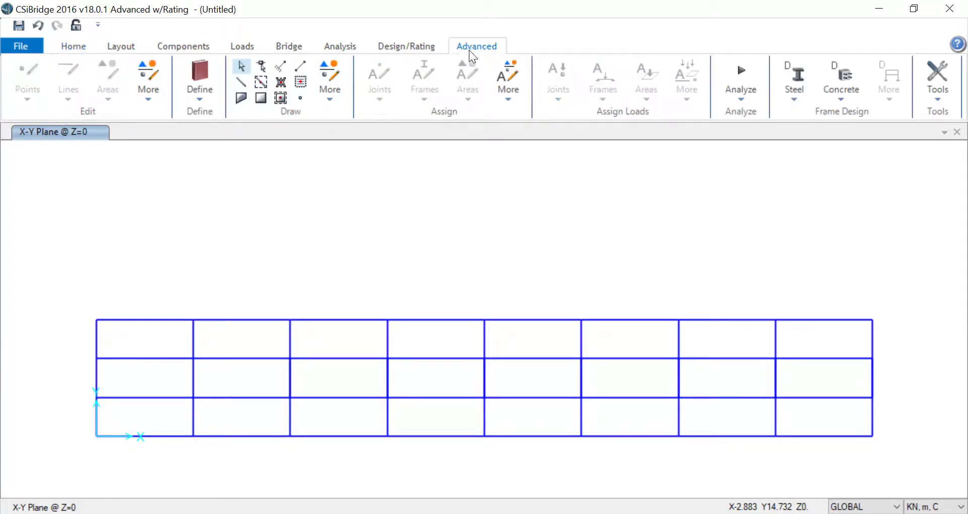
click(240, 81)
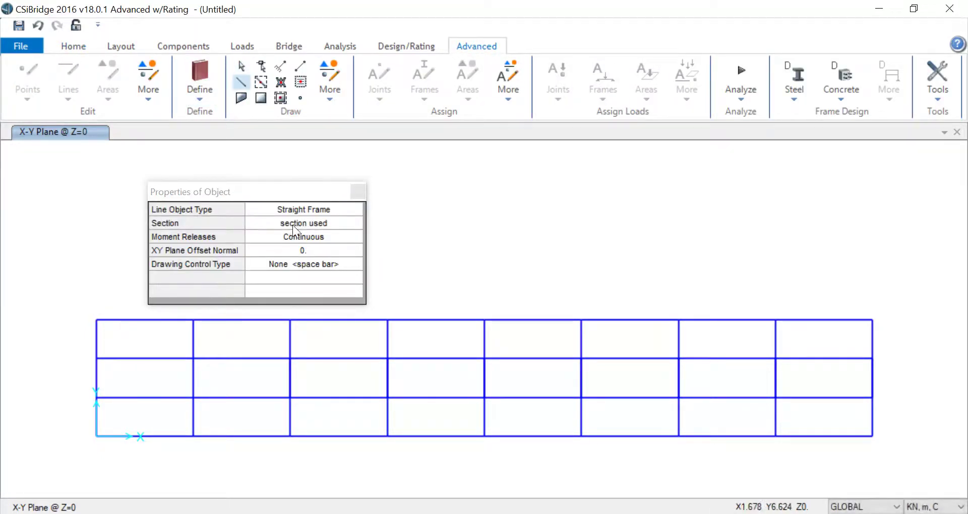
click(97, 320)
click(192, 436)
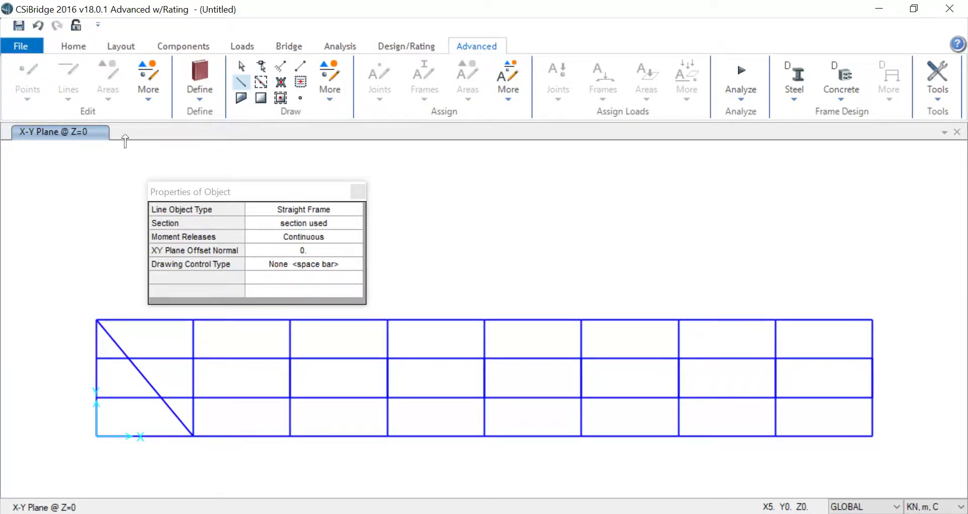
click(242, 66)
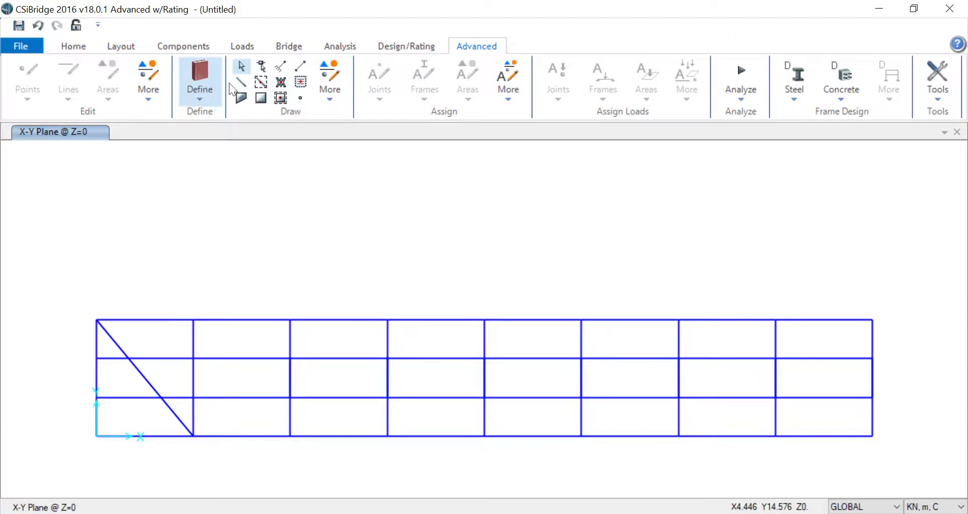
click(242, 82)
click(193, 321)
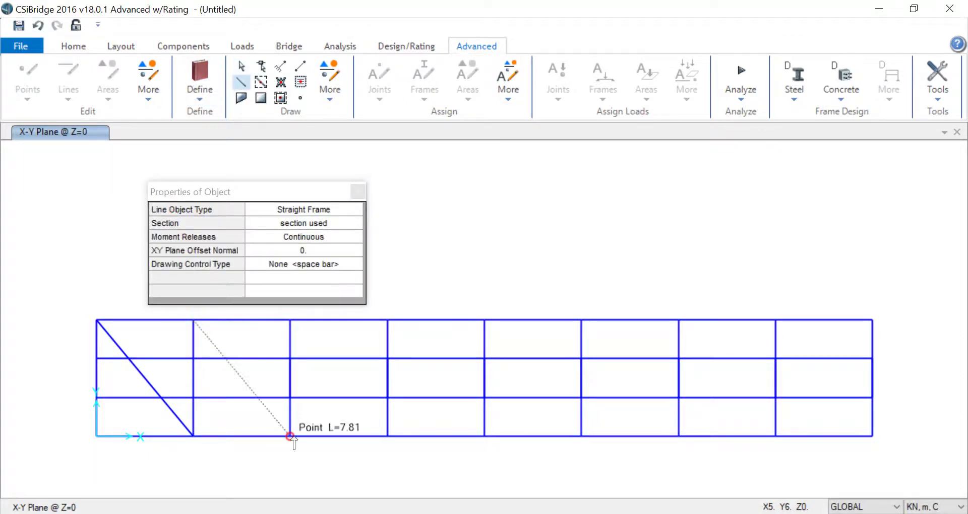
click(289, 435)
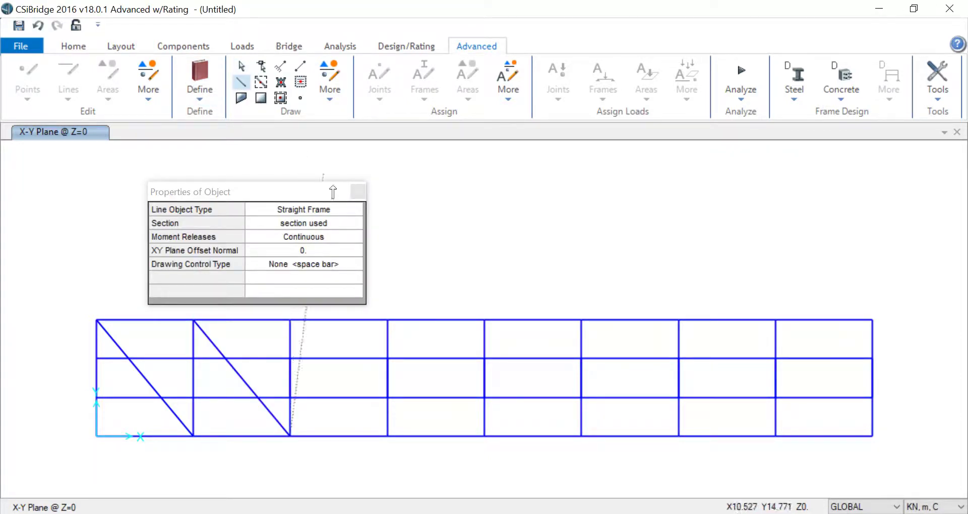
click(358, 191)
key(Escape)
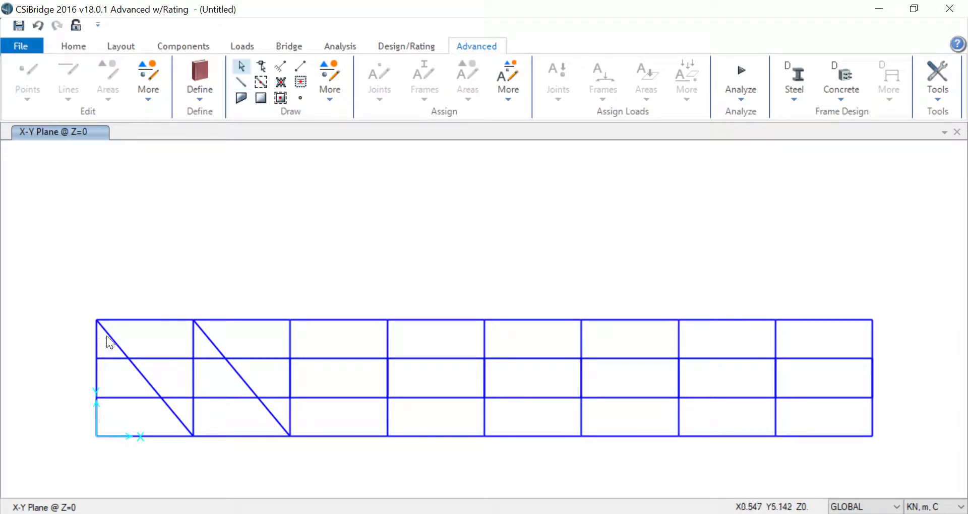
- Select both newly drawn diagonals
click(126, 338)
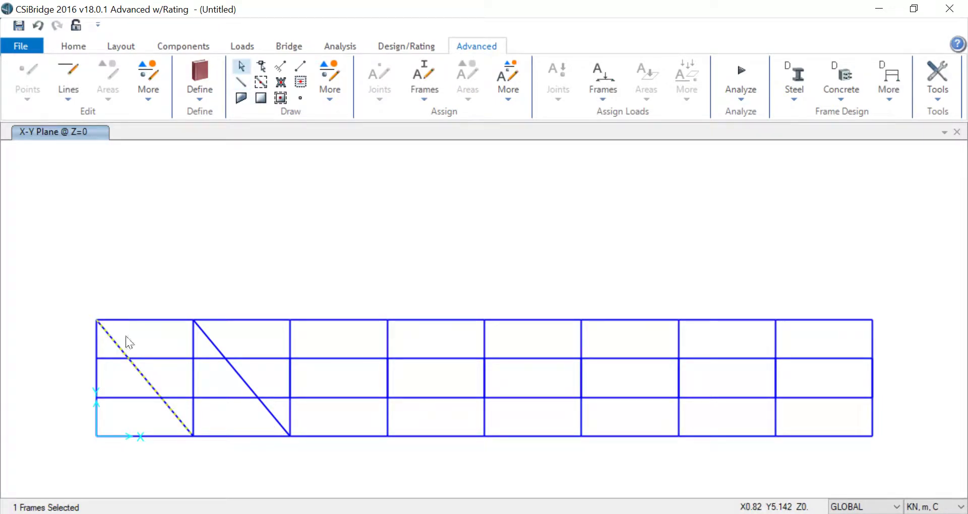
click(206, 336)
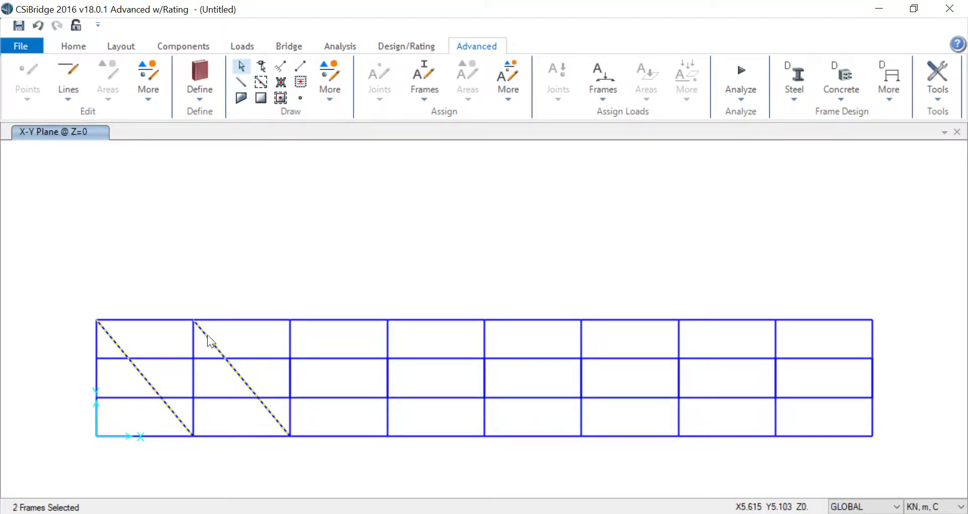
click(164, 83)
- Replicate the two diagonals linearly with dx 10 and 3 copies to brace all eight bays
click(198, 258)
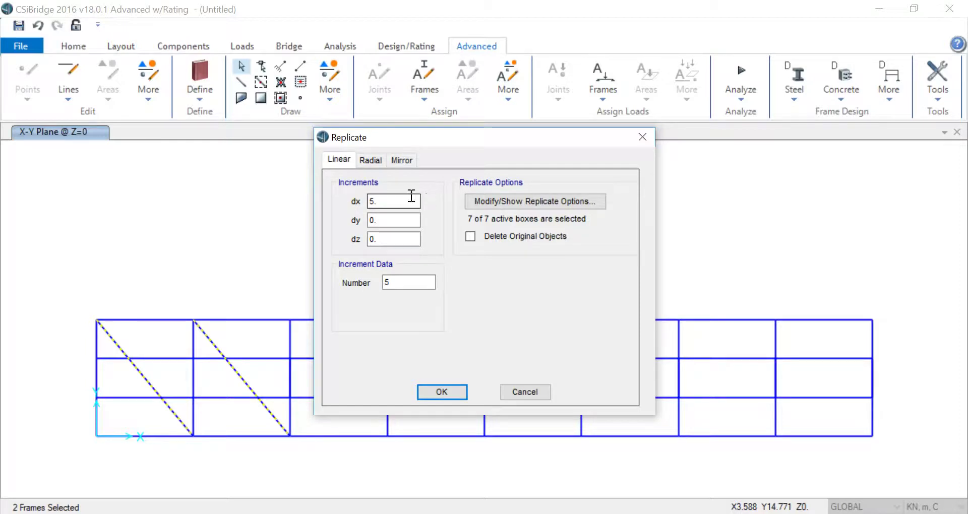
drag(379, 201, 363, 203)
text(10)
drag(404, 281, 384, 283)
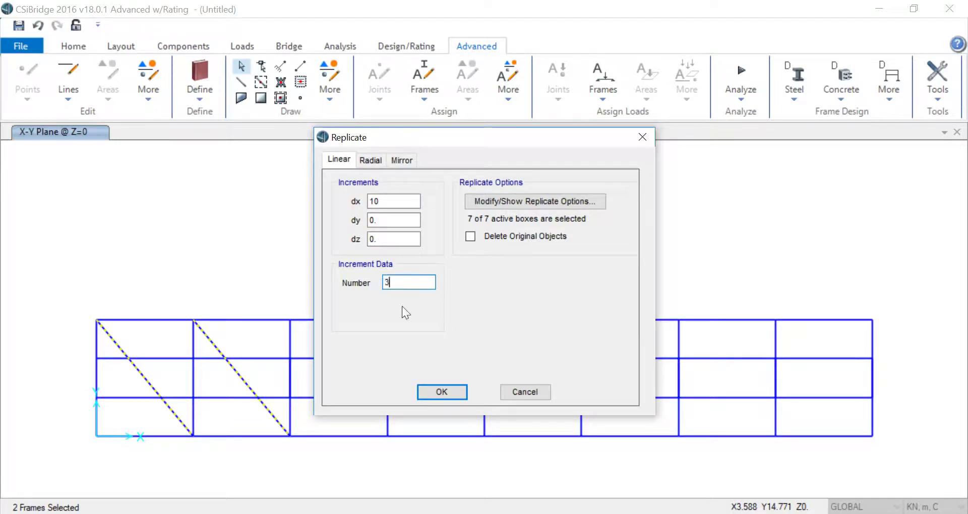
click(431, 394)
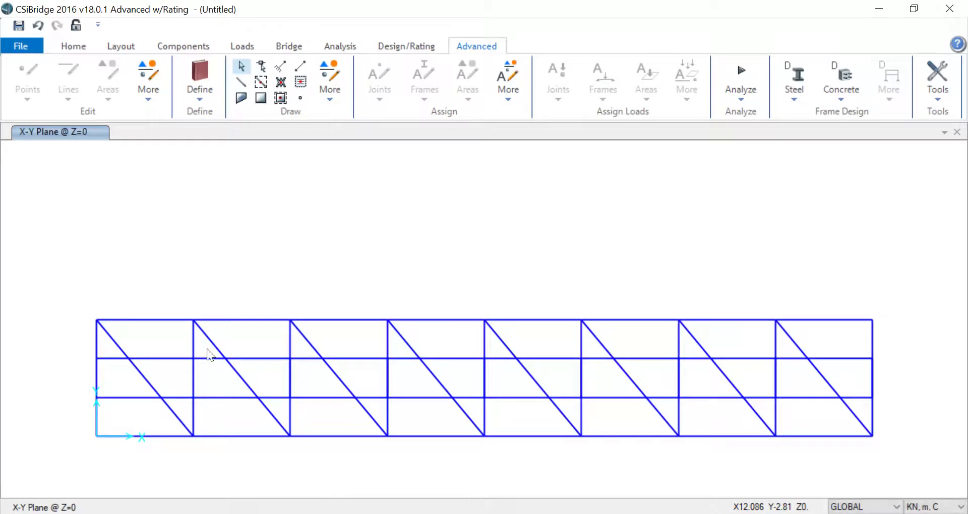
- Show the braced truss bridge in the 3-D view
click(71, 48)
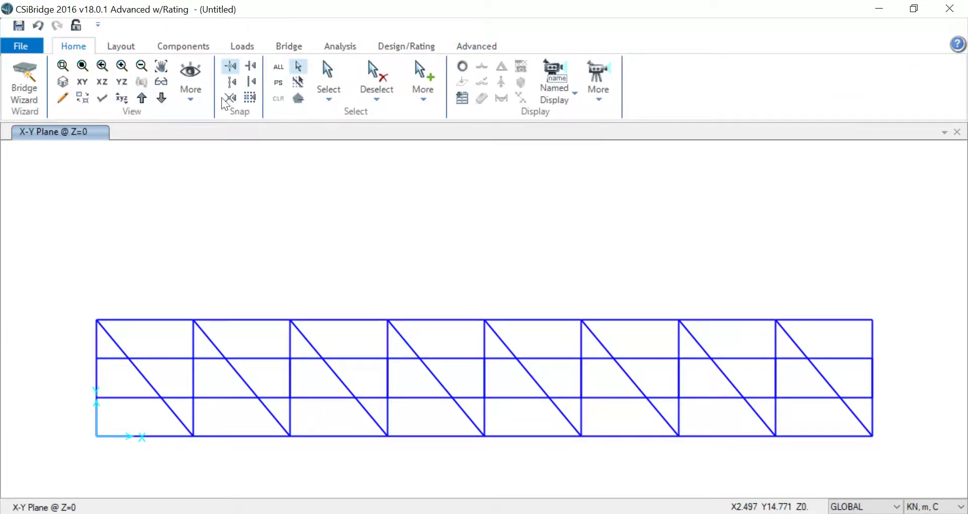
click(71, 87)
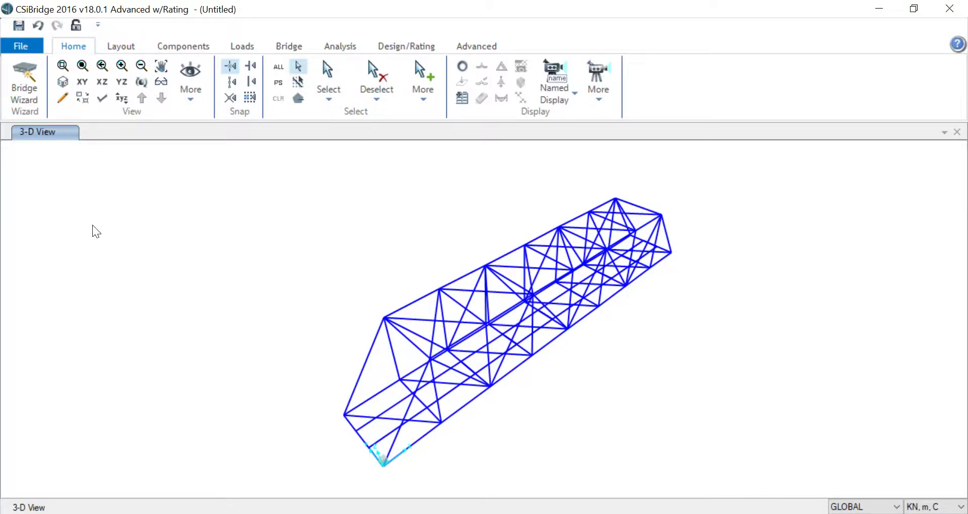
click(496, 44)
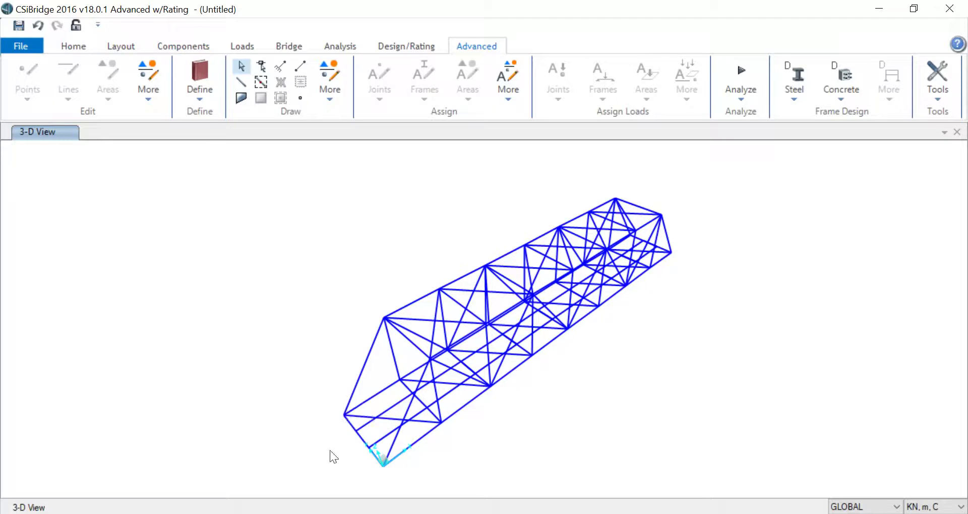
- Give the two near-end bottom joints pinned restraints fixing translations 1–3
click(385, 464)
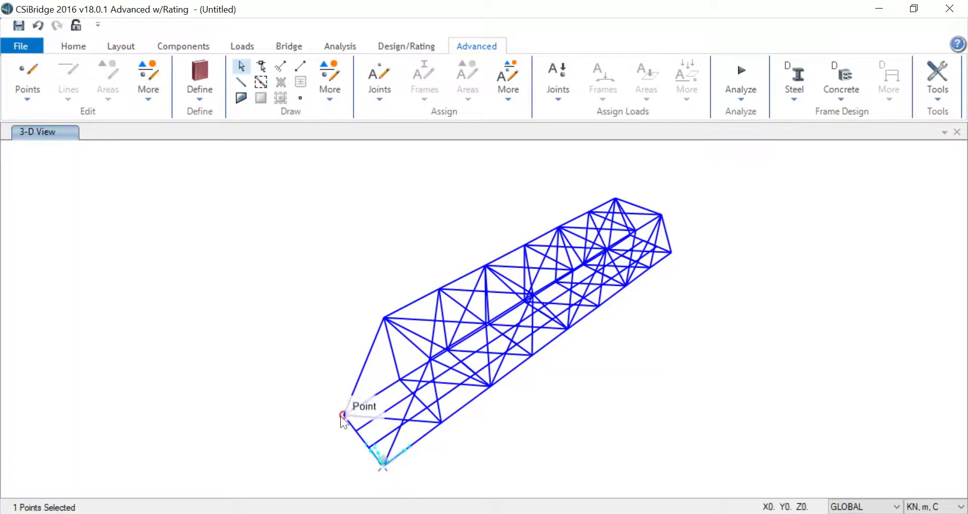
click(341, 416)
click(372, 98)
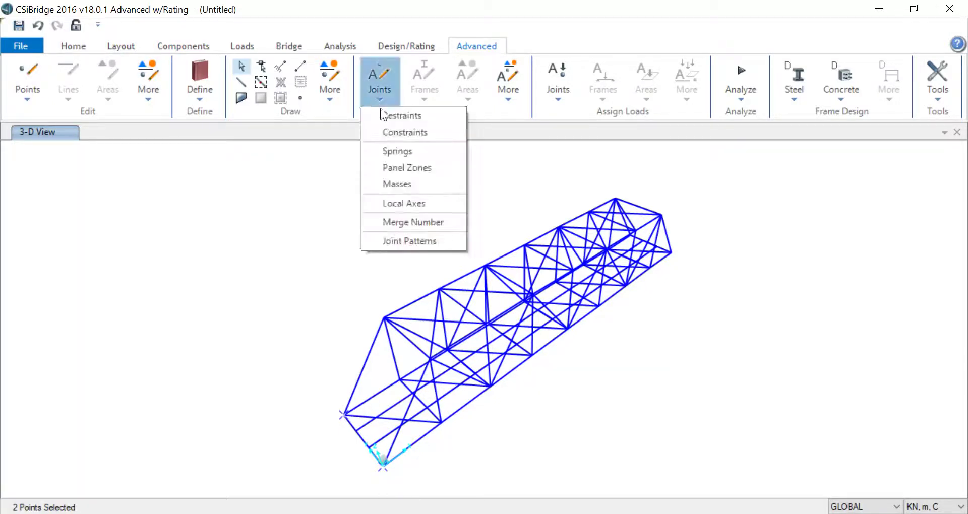
click(382, 112)
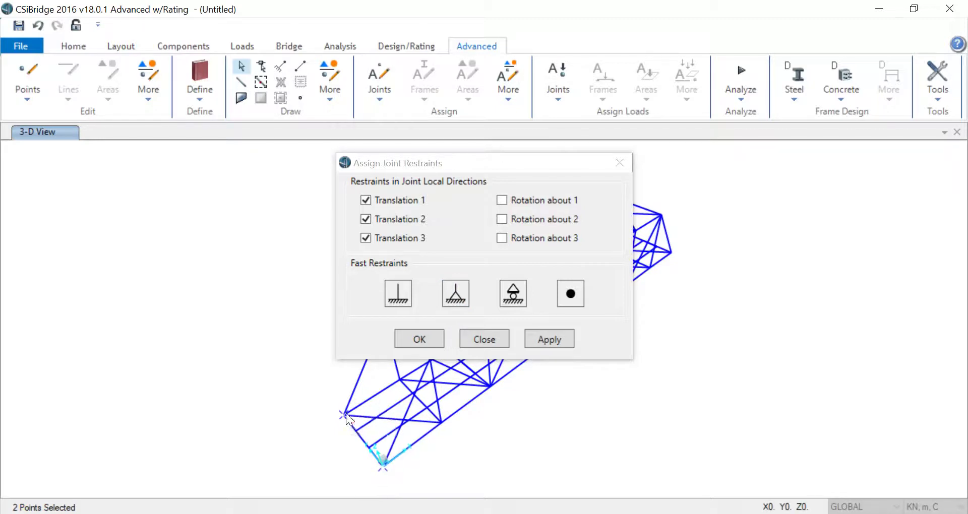
click(448, 285)
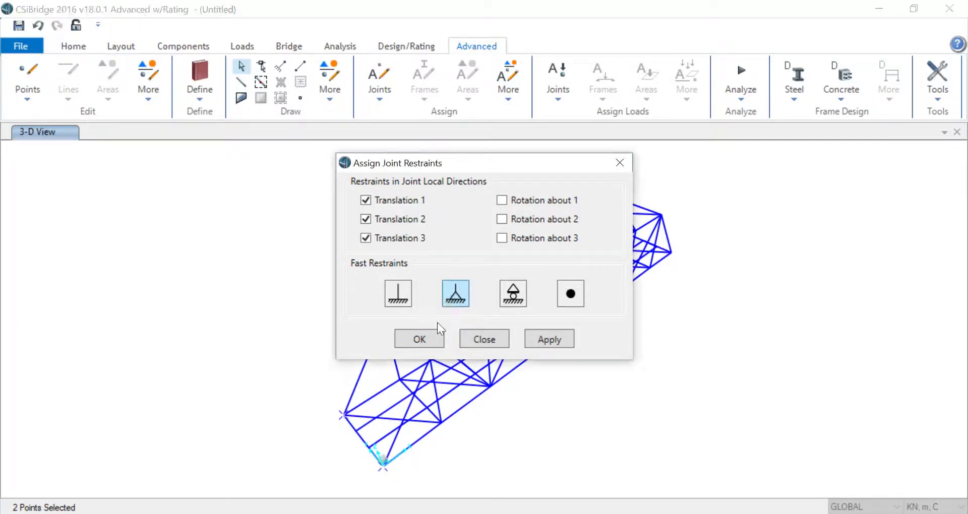
click(546, 339)
click(411, 338)
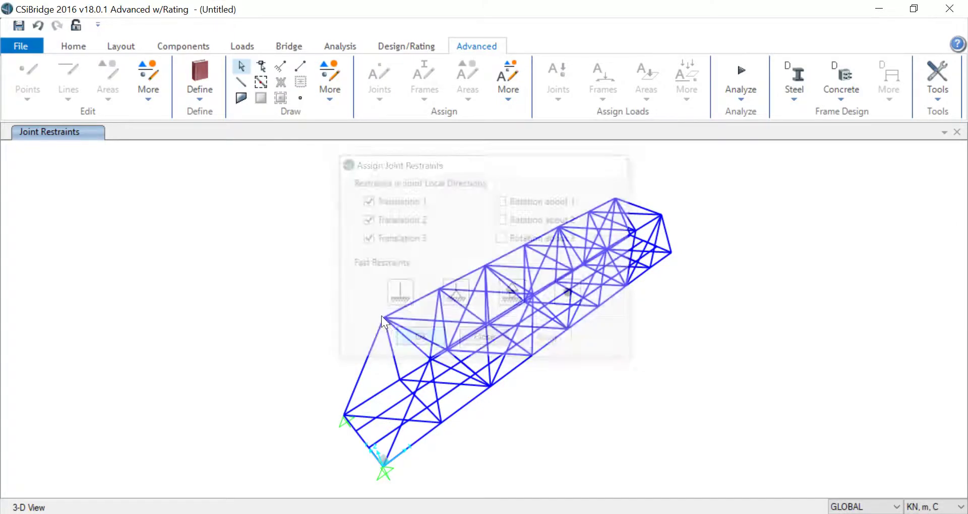
- Check the X-Z elevation, zoom the 3-D view, and select the two far-end bottom joints
click(70, 45)
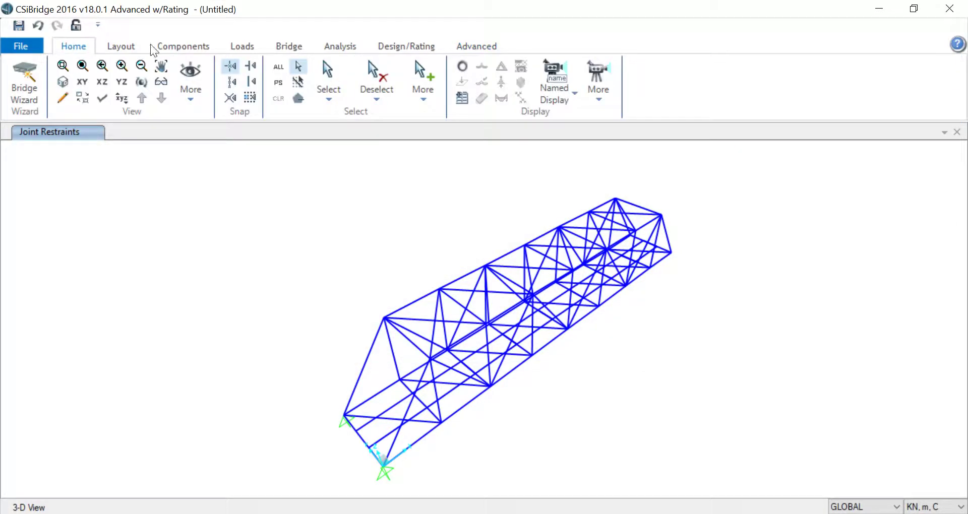
click(101, 82)
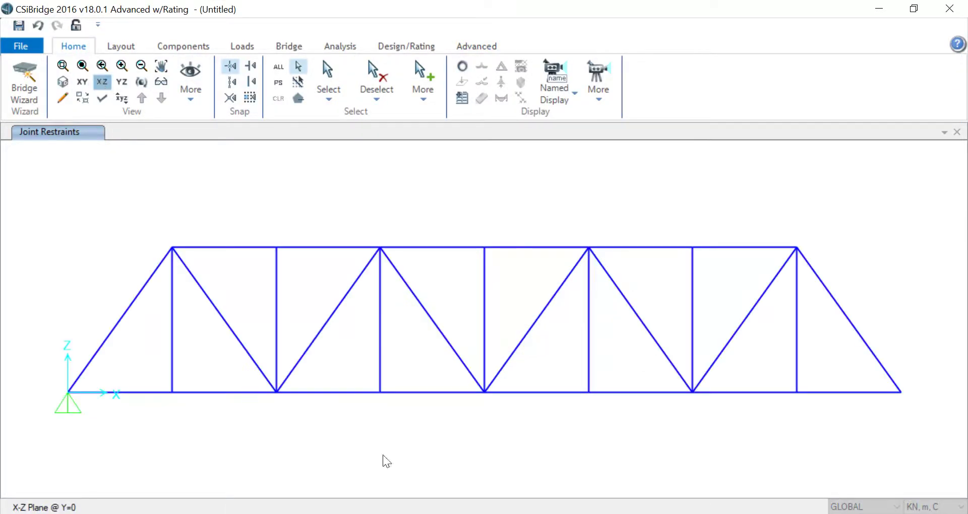
click(71, 79)
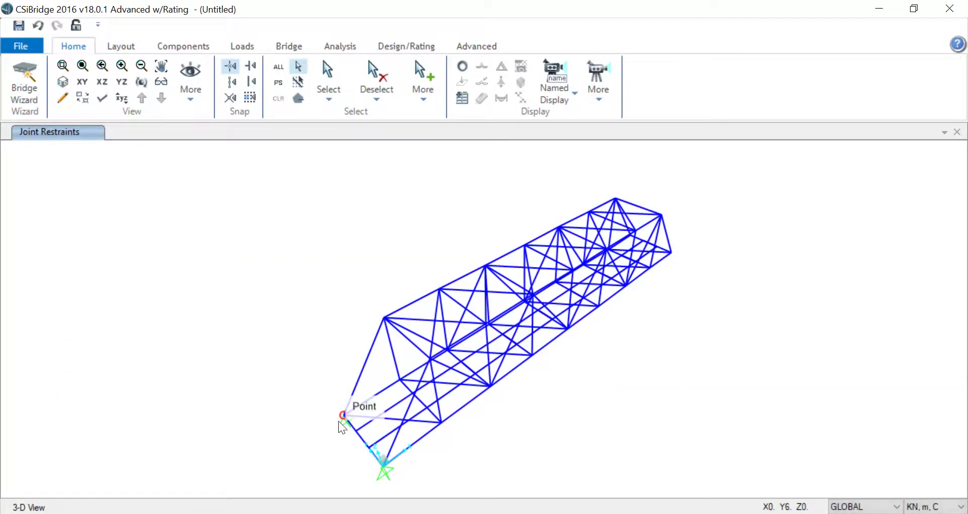
click(101, 81)
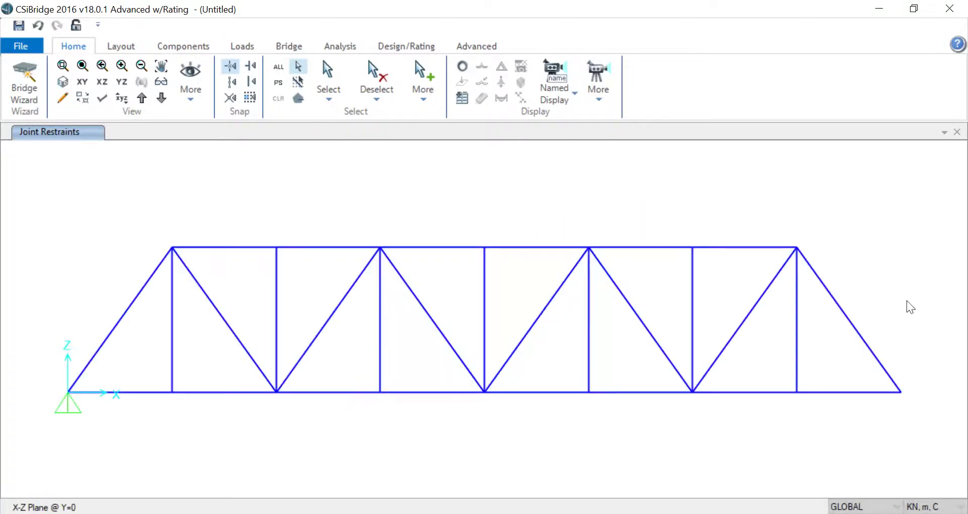
click(63, 81)
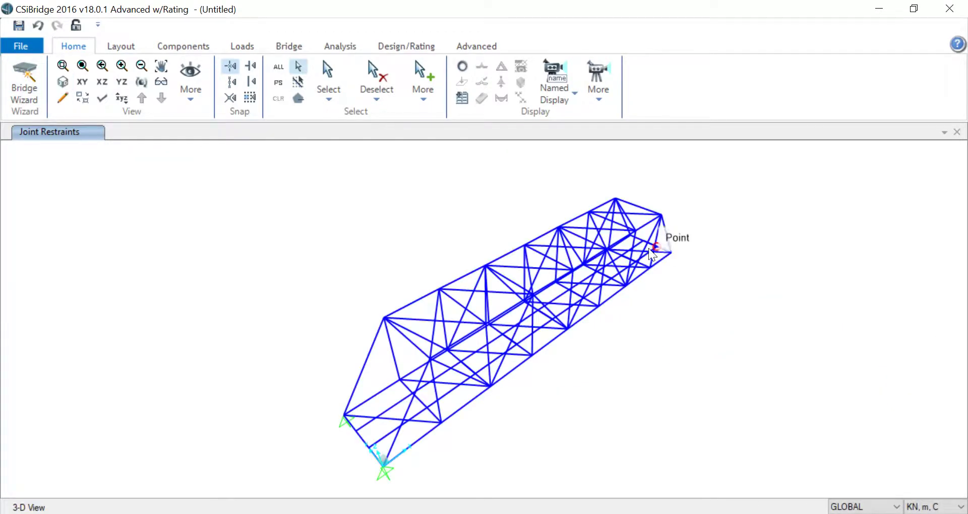
scroll(664, 250, up, 5)
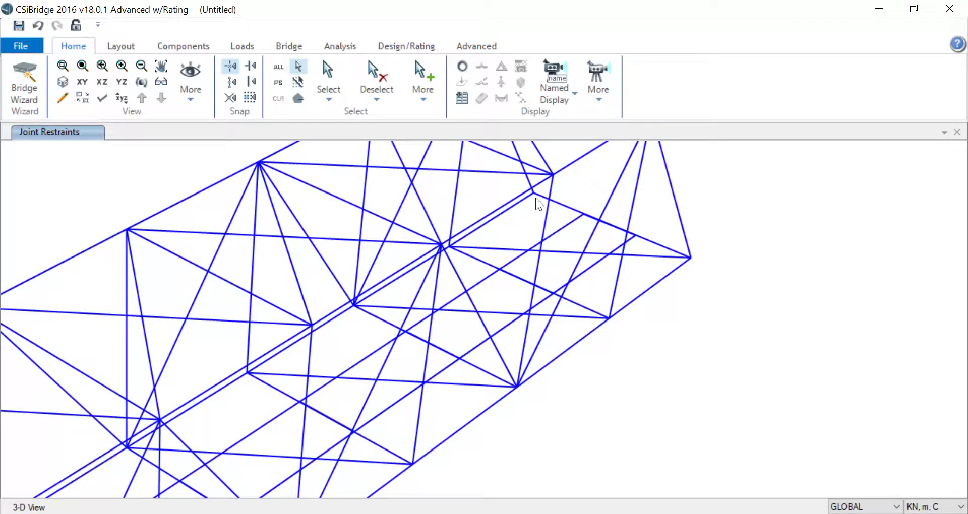
click(535, 198)
click(689, 255)
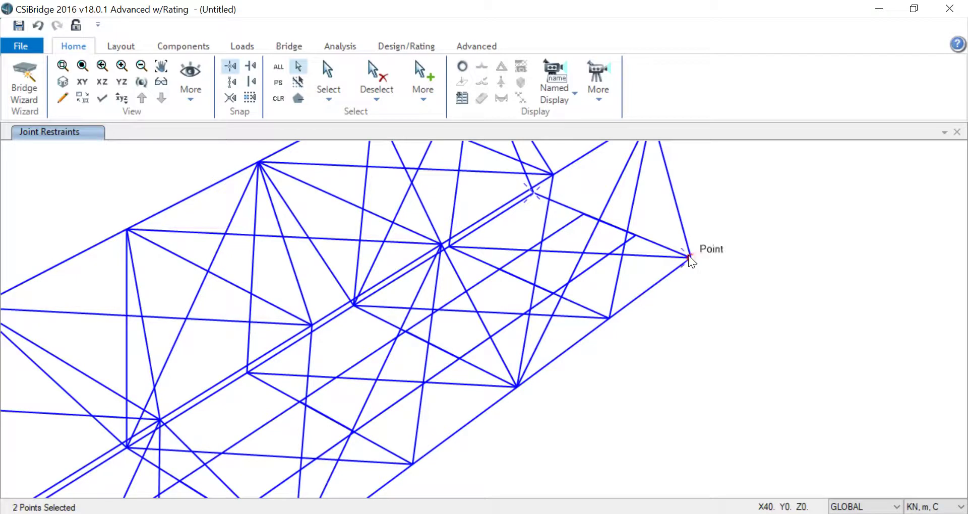
- Assign roller restraints, fixing only translation 3, to the two far-end joints
click(486, 44)
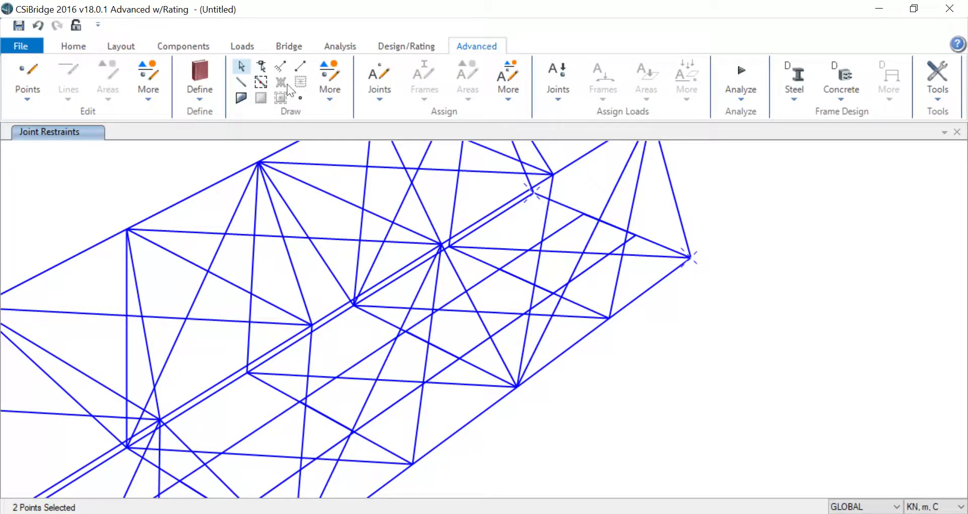
click(376, 98)
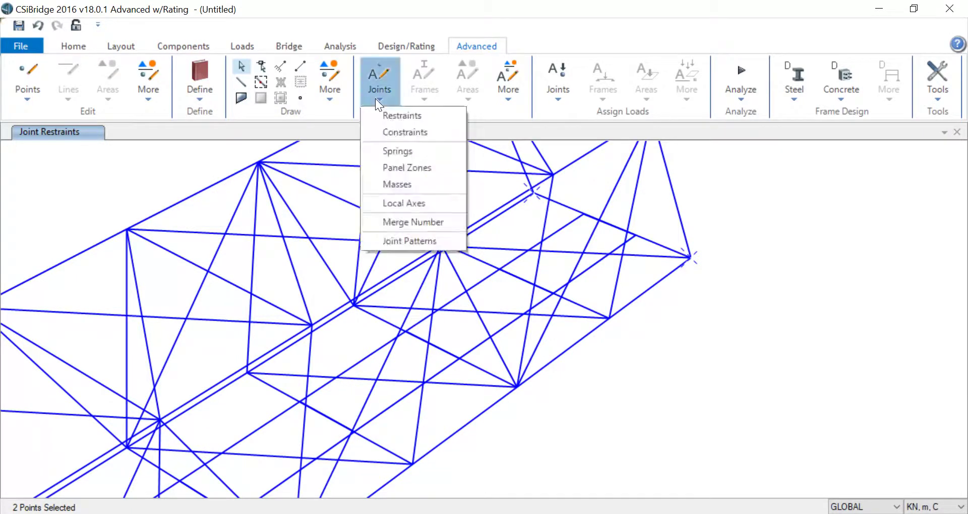
click(386, 115)
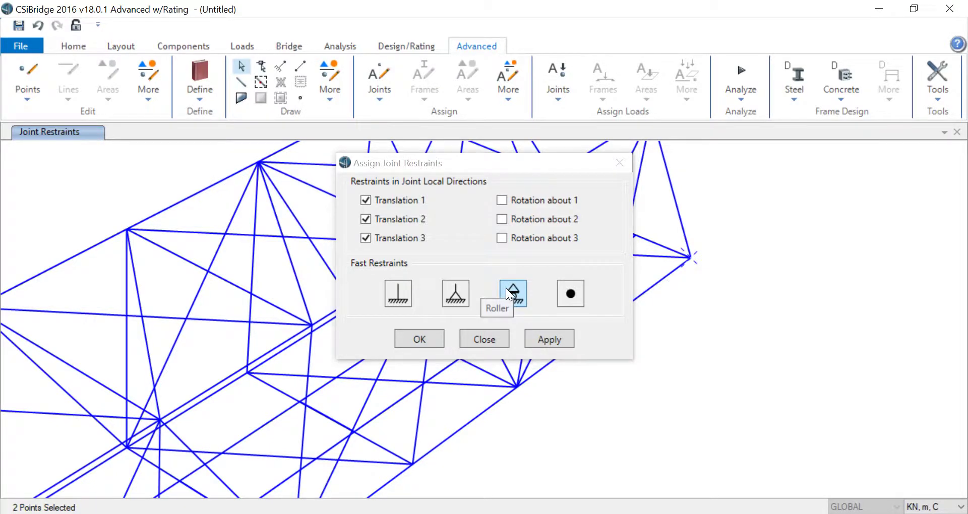
click(506, 288)
click(555, 338)
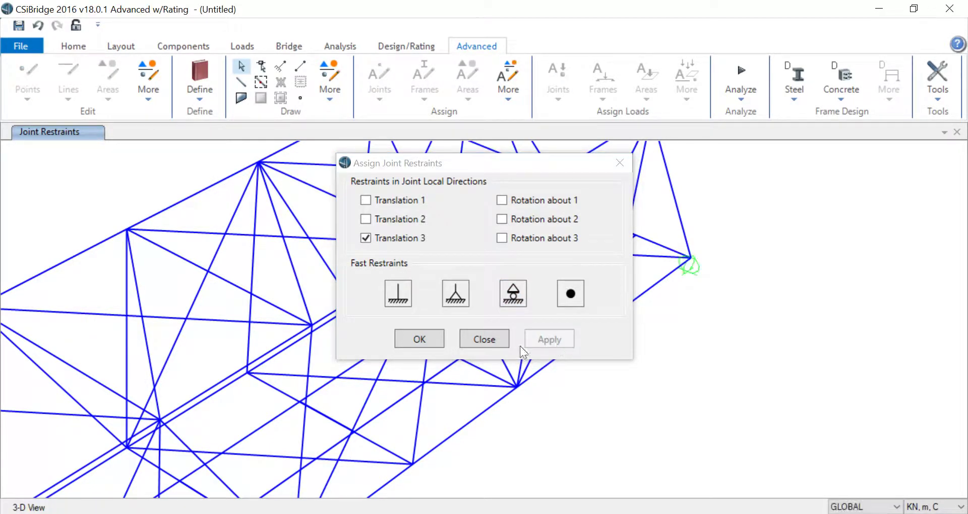
click(443, 343)
scroll(491, 322, down, 4)
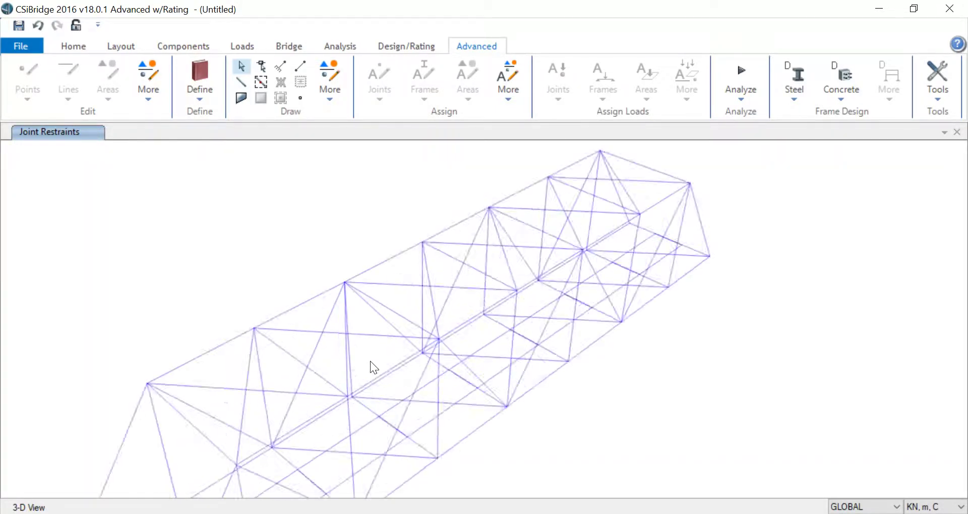
scroll(369, 359, up, 3)
scroll(367, 356, down, 3)
- Return the truss to the standard 3-D view and begin saving the model
click(76, 47)
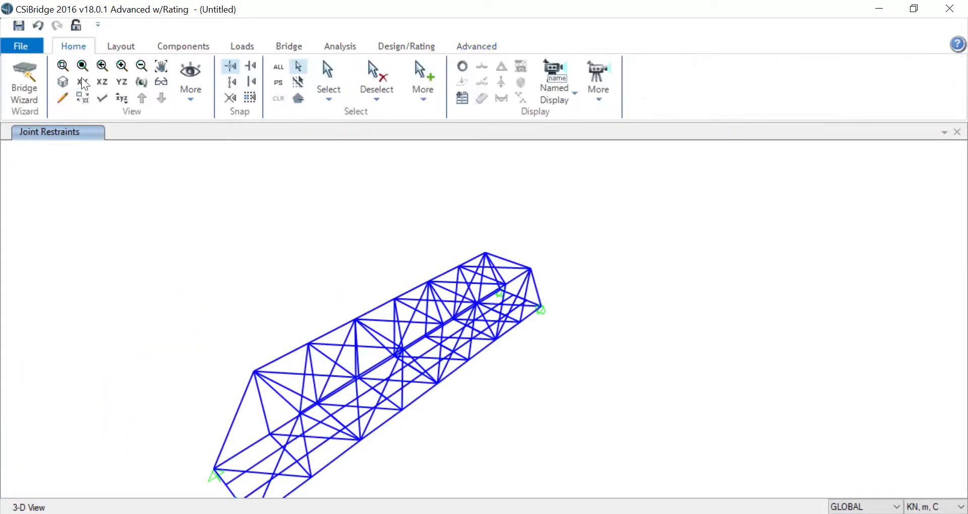
click(65, 81)
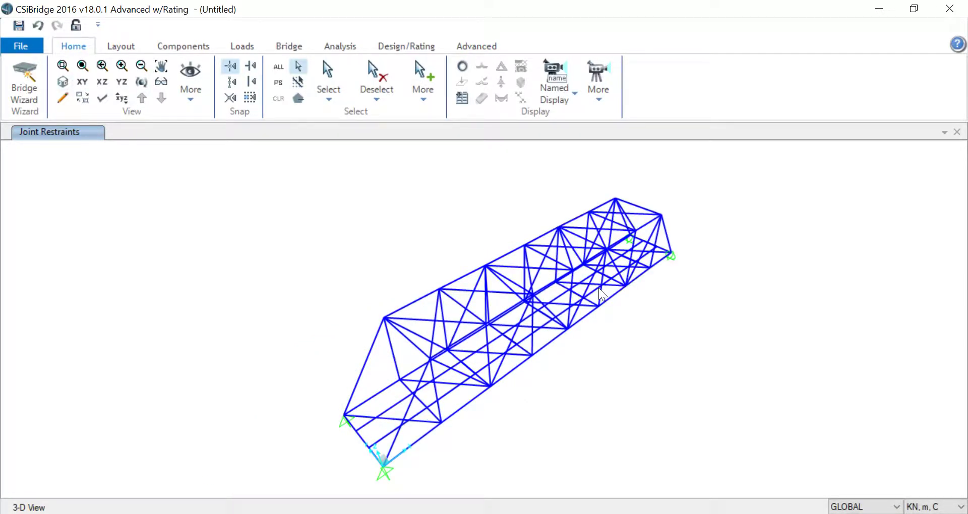
click(13, 27)
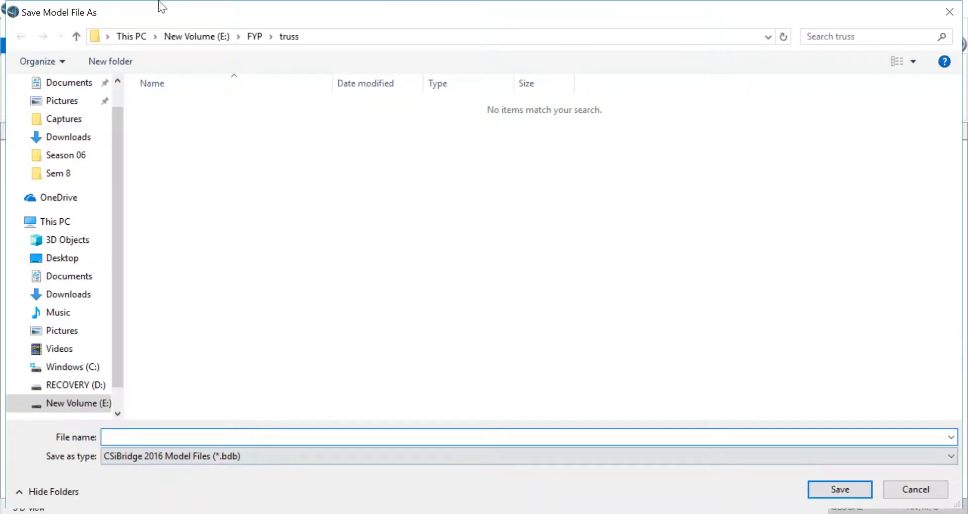
- Create a new folder 'tutorial video truss' inside FYP and open it
click(257, 39)
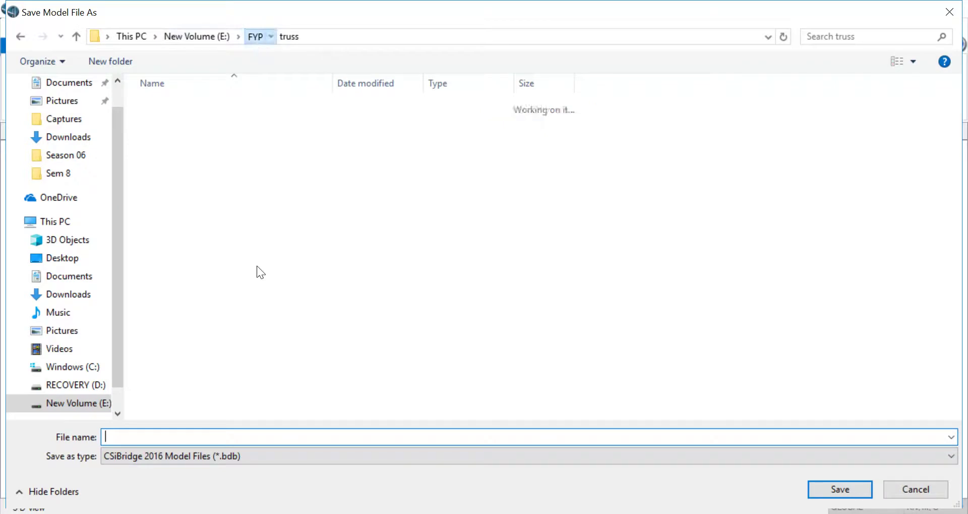
right_click(246, 319)
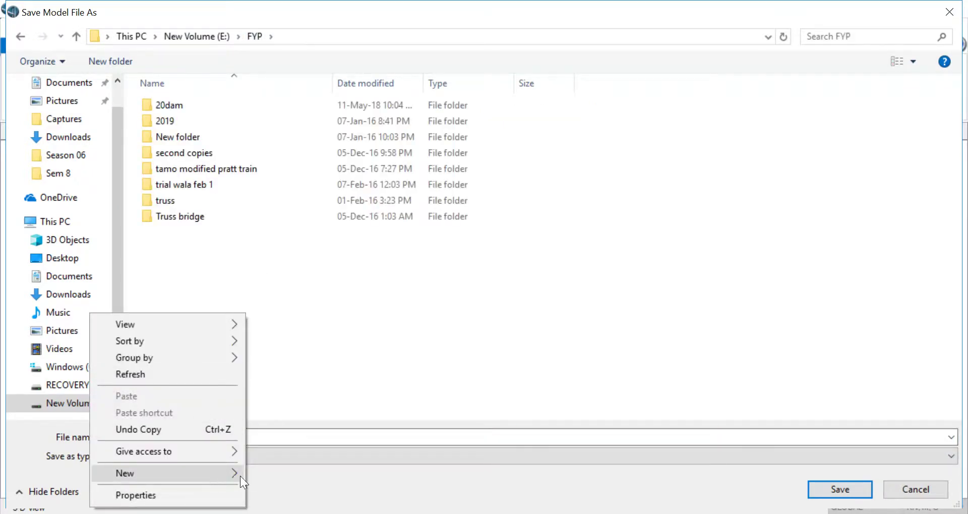
mouse_move(250, 476)
click(323, 268)
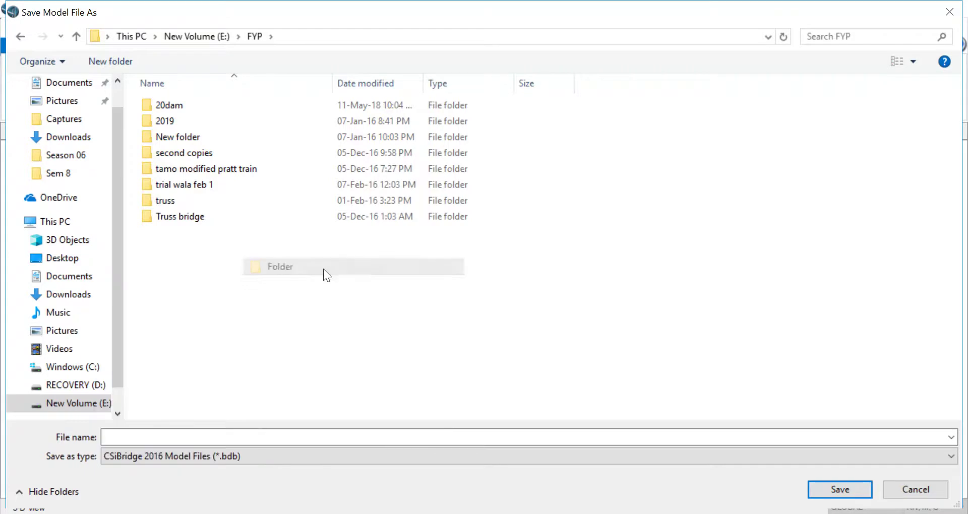
text(tutorial)
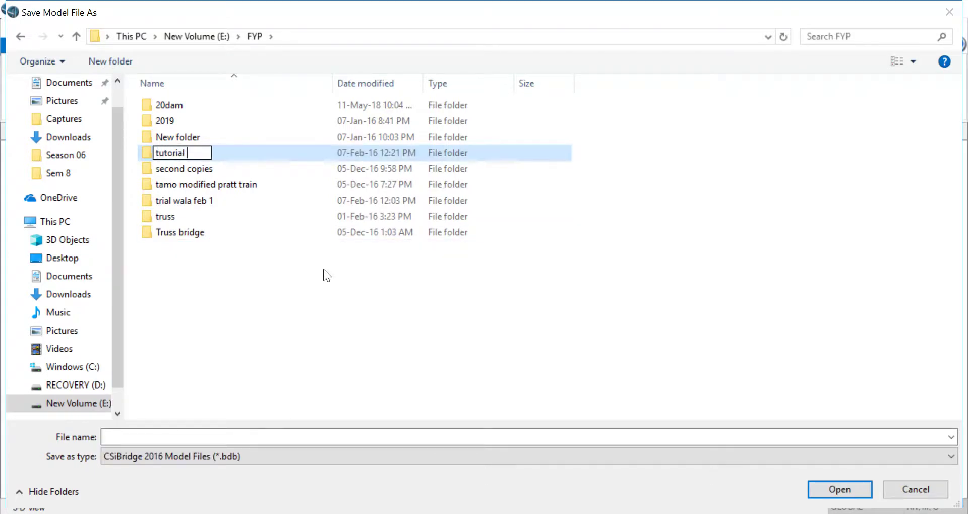
text( video truss)
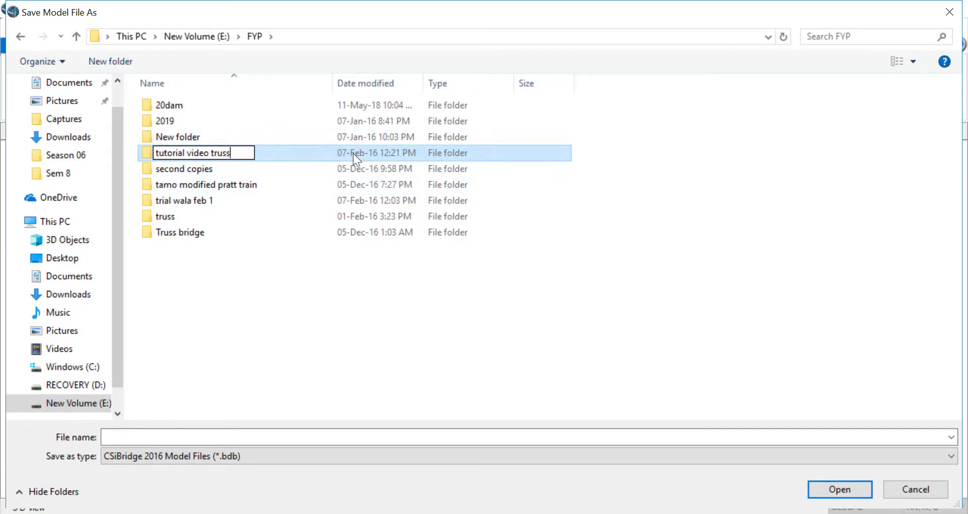
click(351, 169)
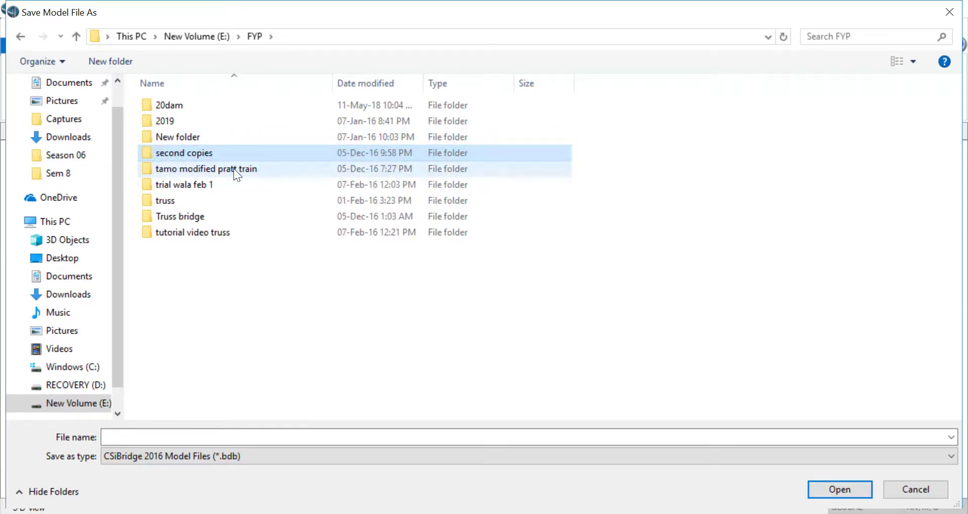
double_click(220, 232)
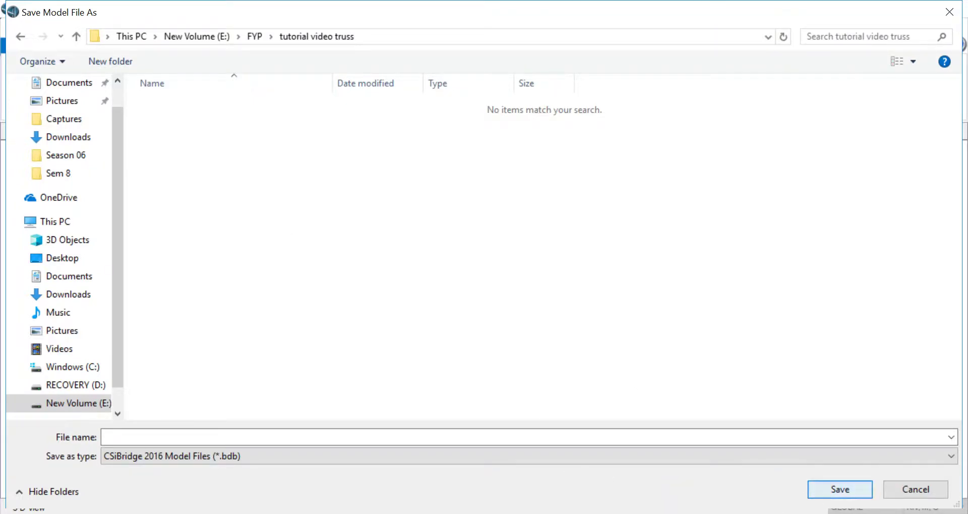
- Save the model as 'tutorial video truss' in the new folder
click(258, 436)
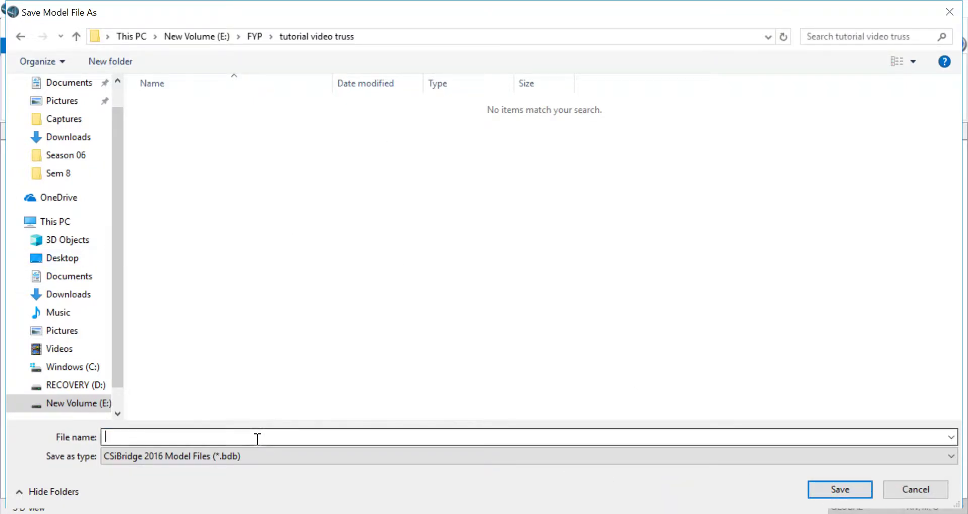
text(tuto)
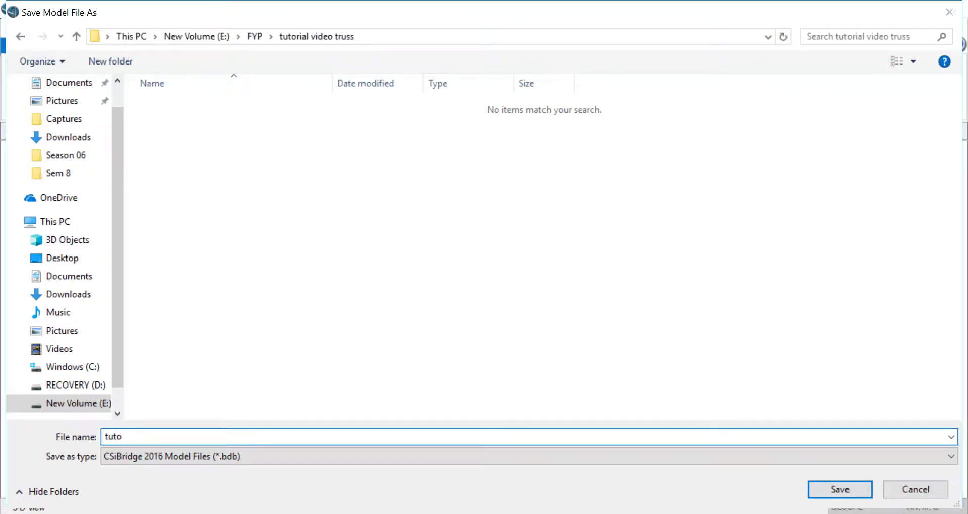
text(rial video truss)
click(849, 493)
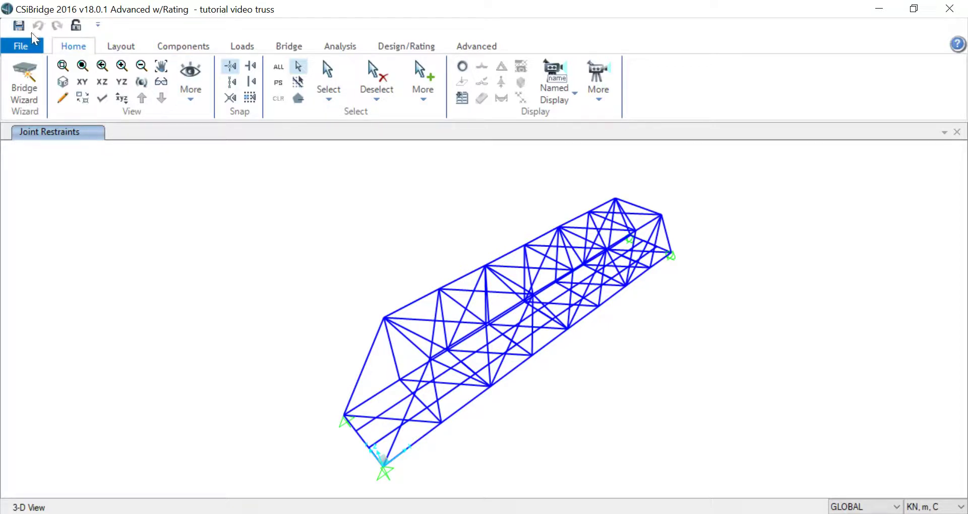
click(29, 75)
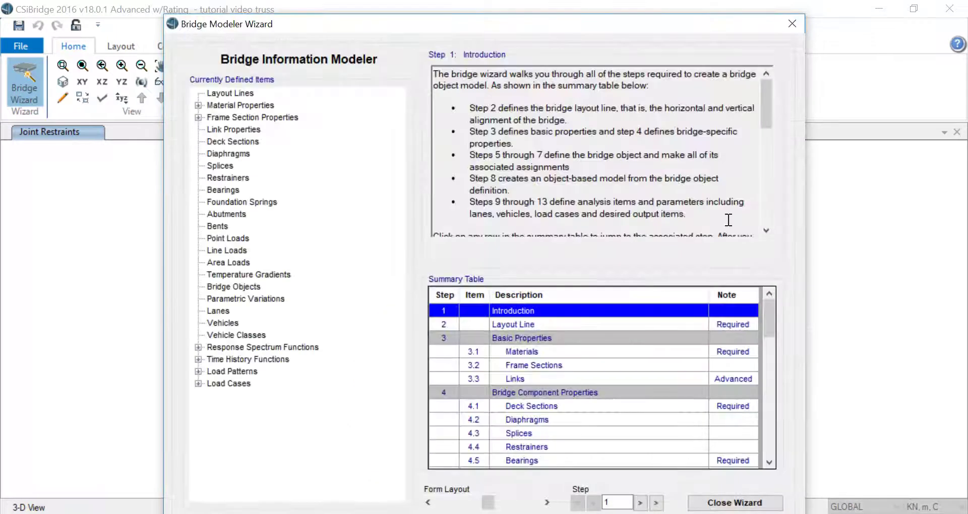
click(792, 23)
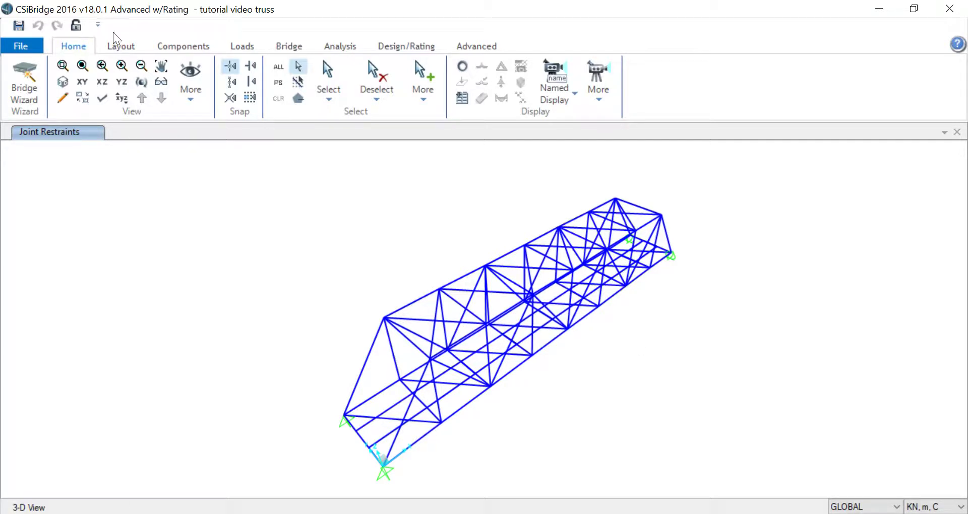
- Switch the ribbon to the Advanced tab, briefly returning to Home before settling on Advanced
click(487, 50)
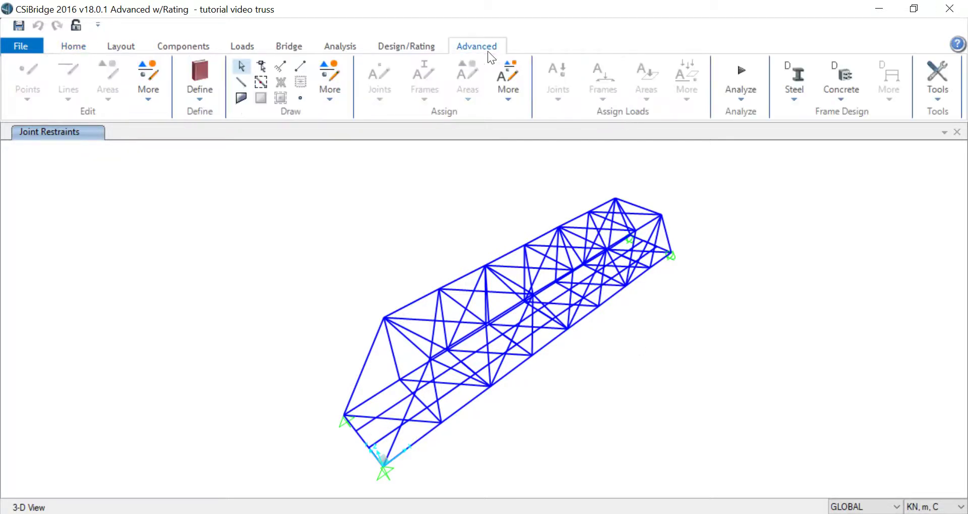
click(86, 49)
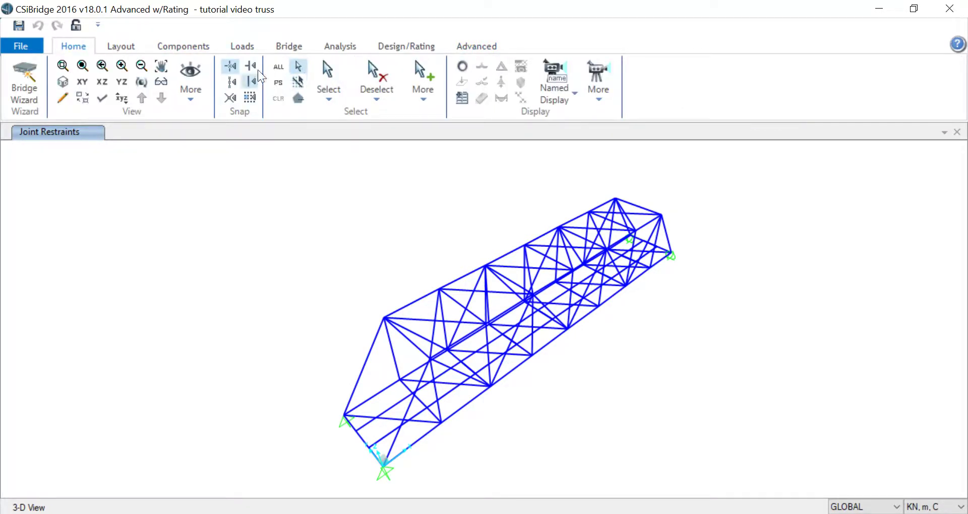
click(460, 51)
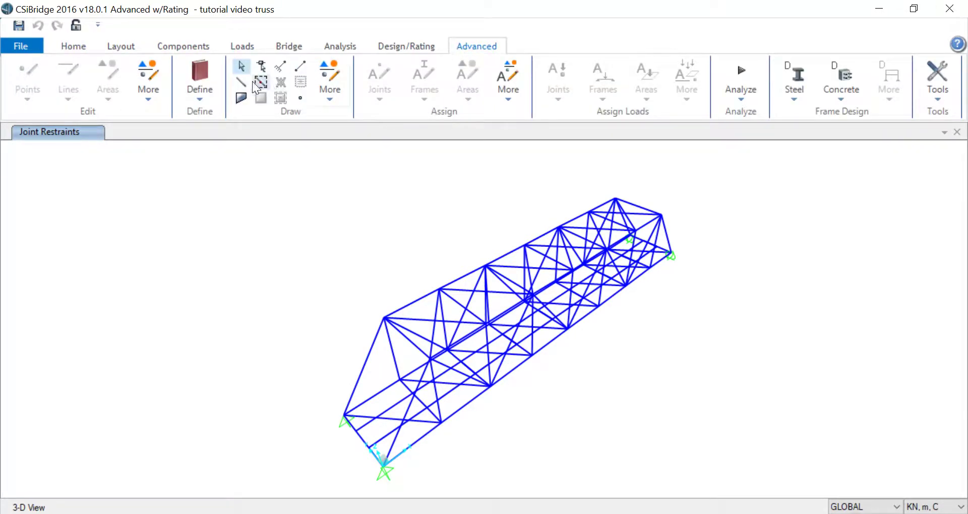